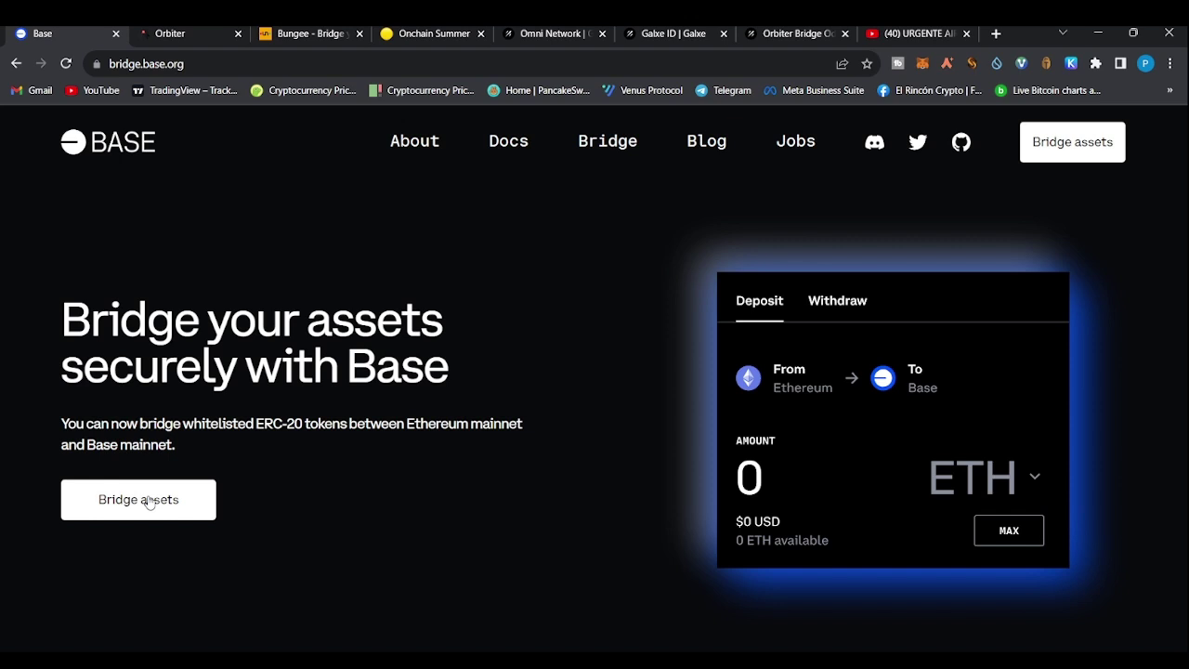
Step: Open the Base bridge, fill in the maximum ETH for the Ethereum-to-Base deposit and review the transaction summary
left_click(149, 503)
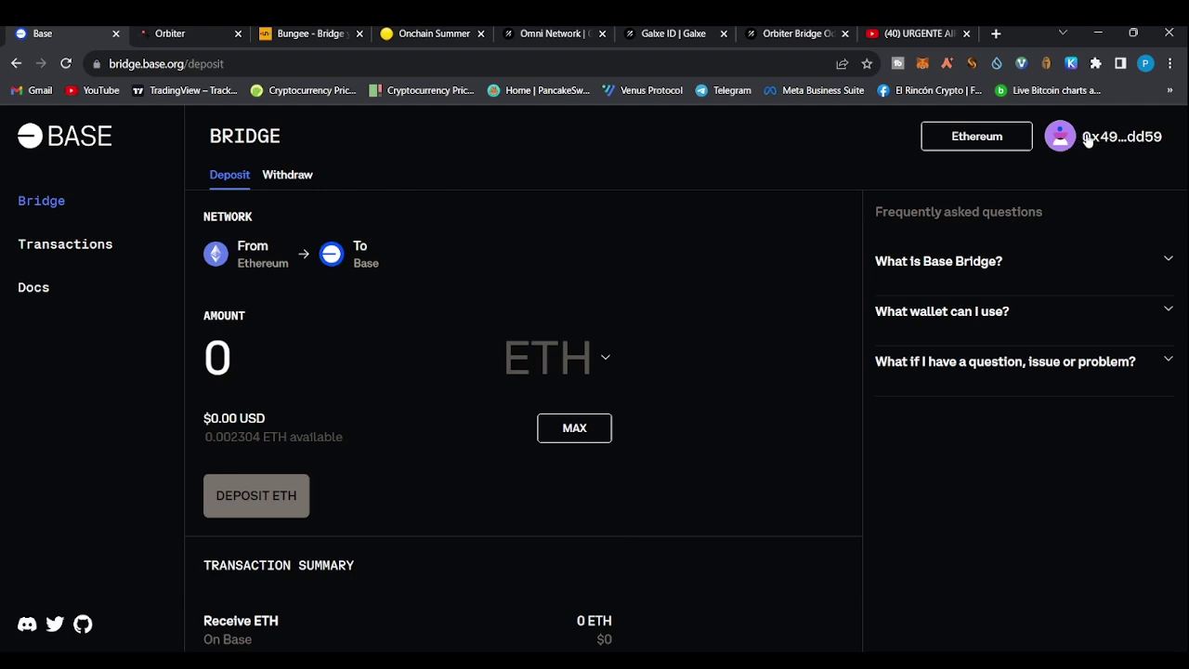
left_click(1000, 138)
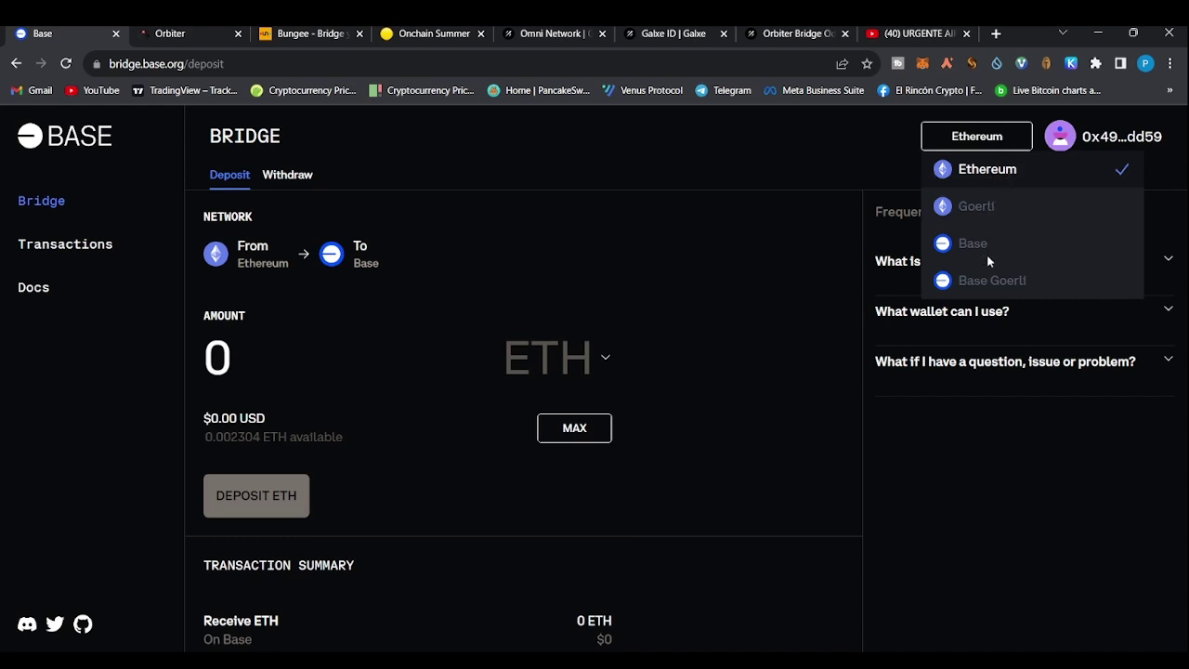
left_click(783, 127)
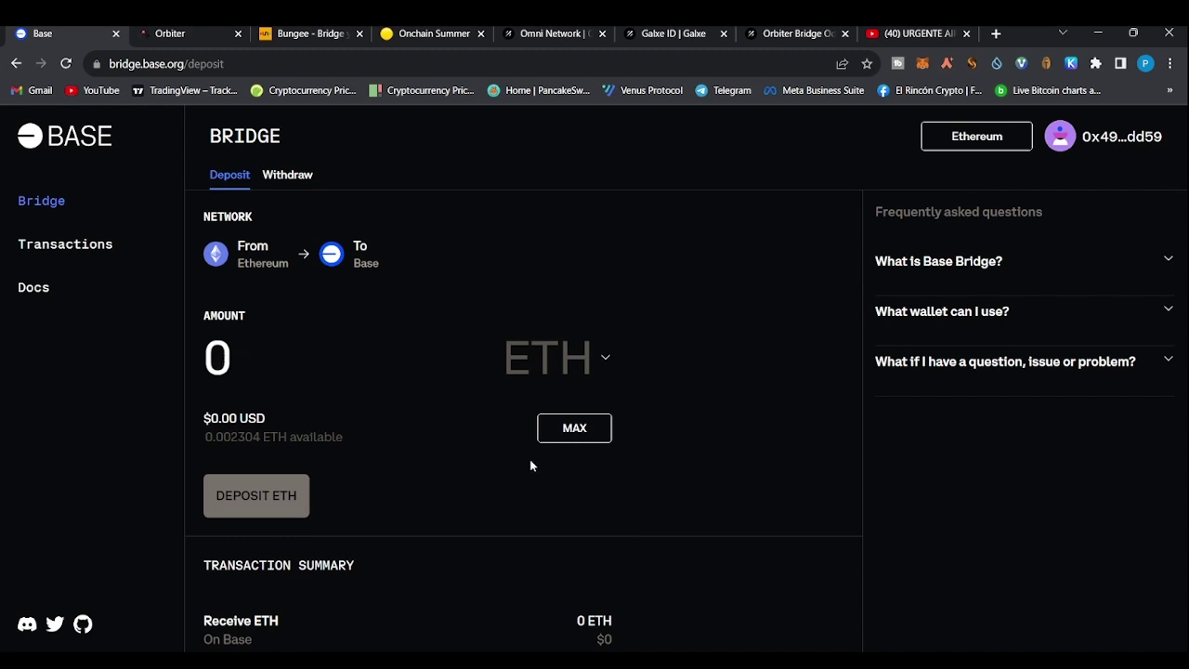
left_click(561, 441)
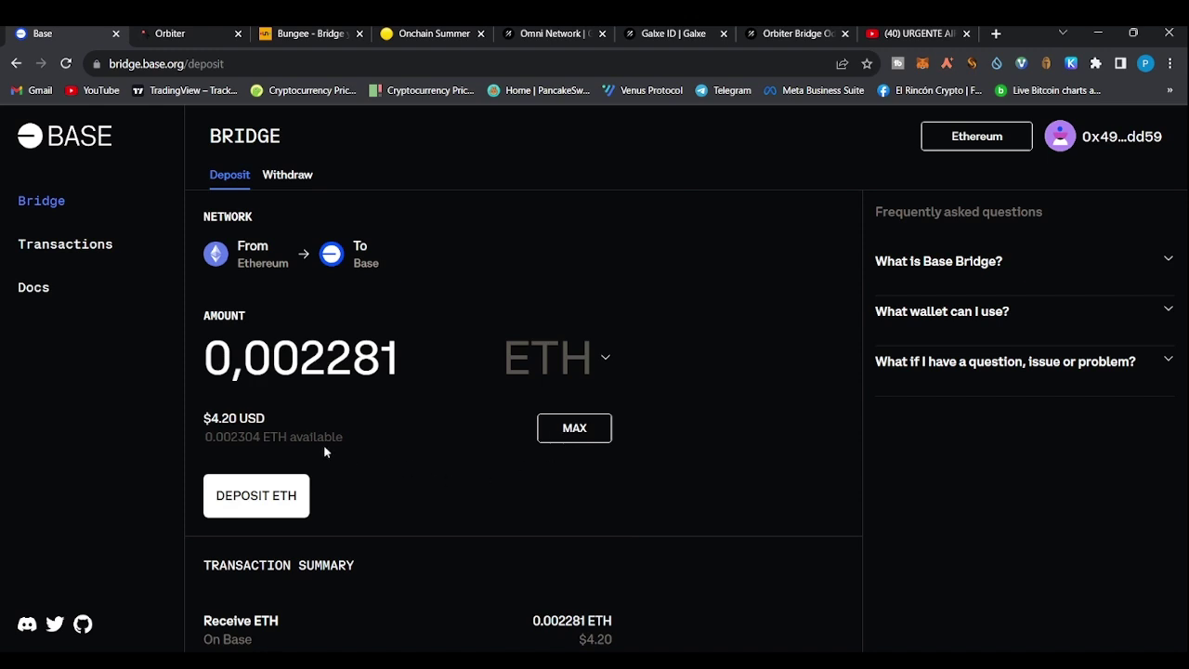
scroll(973, 549, "down", 2)
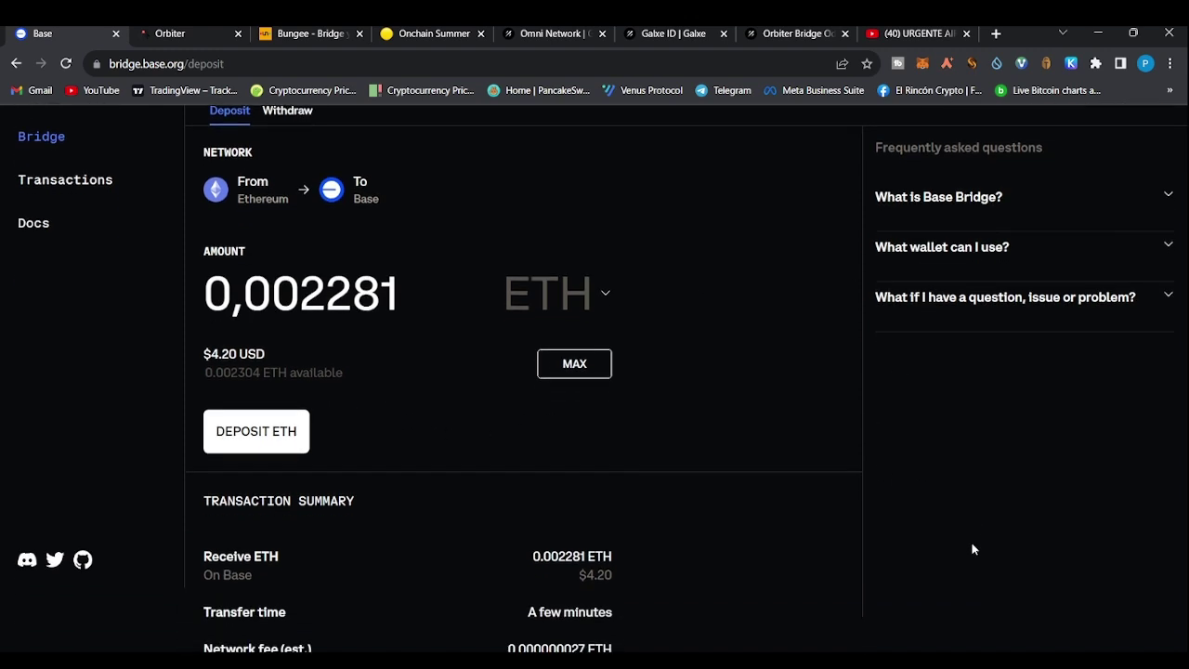
scroll(973, 549, "up", 2)
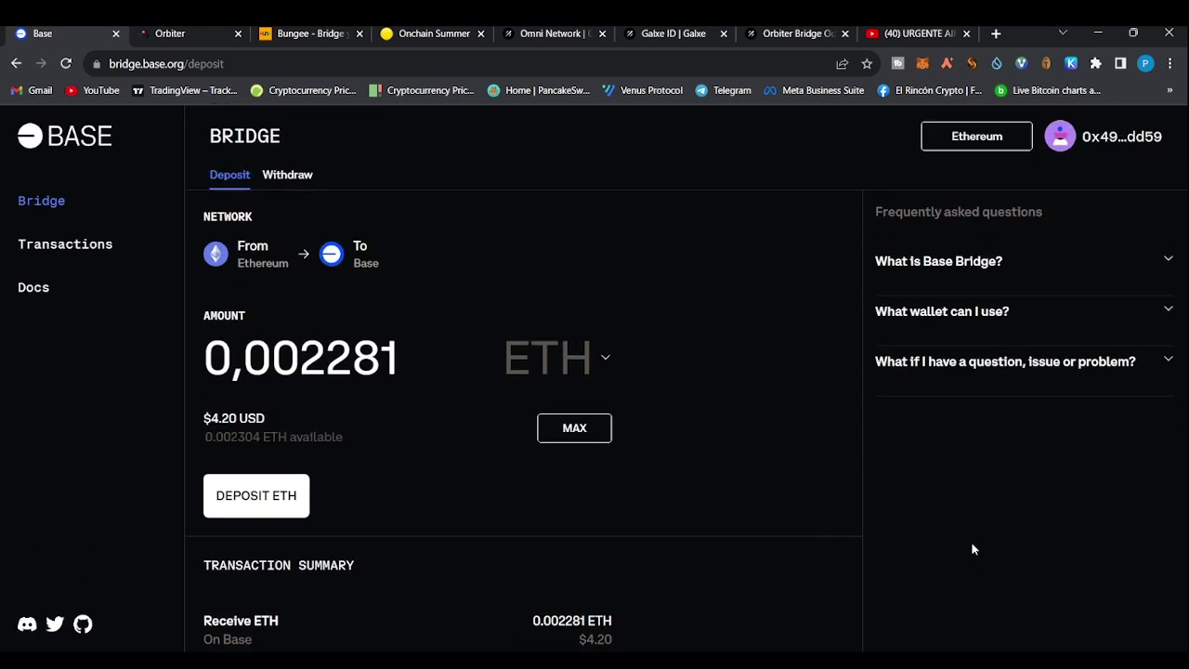
scroll(973, 549, "down", 1)
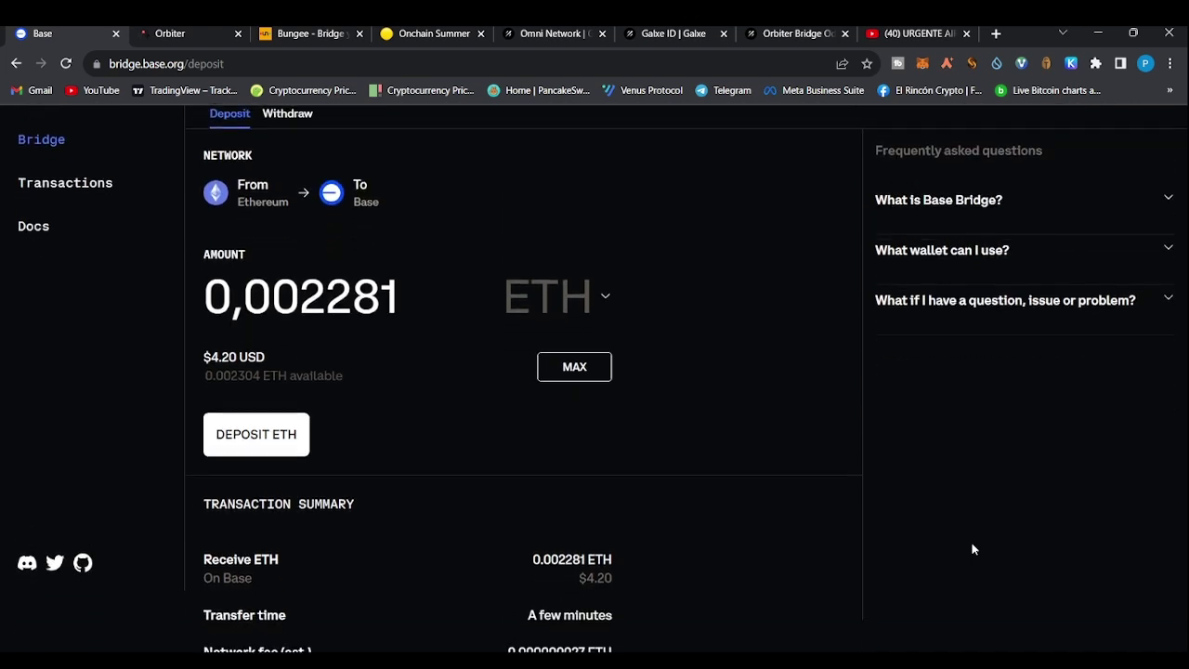
scroll(973, 549, "up", 1)
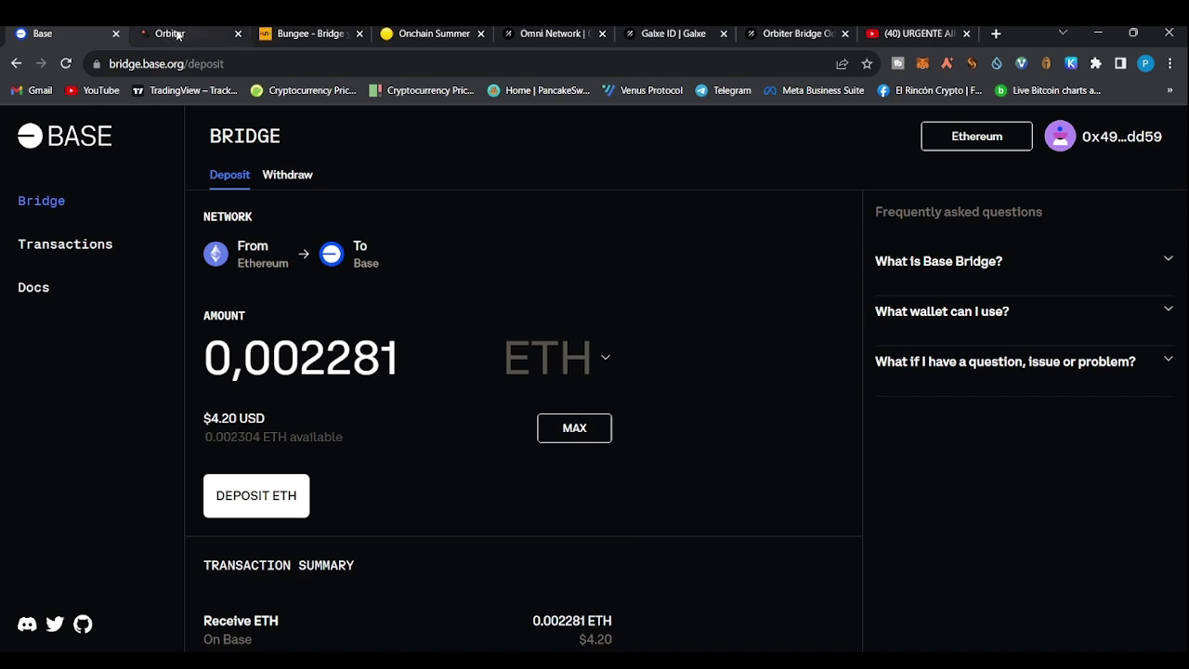
Step: Switch to Orbiter and choose zkSync Era as the source chain for the ETH transfer to Base
left_click(180, 35)
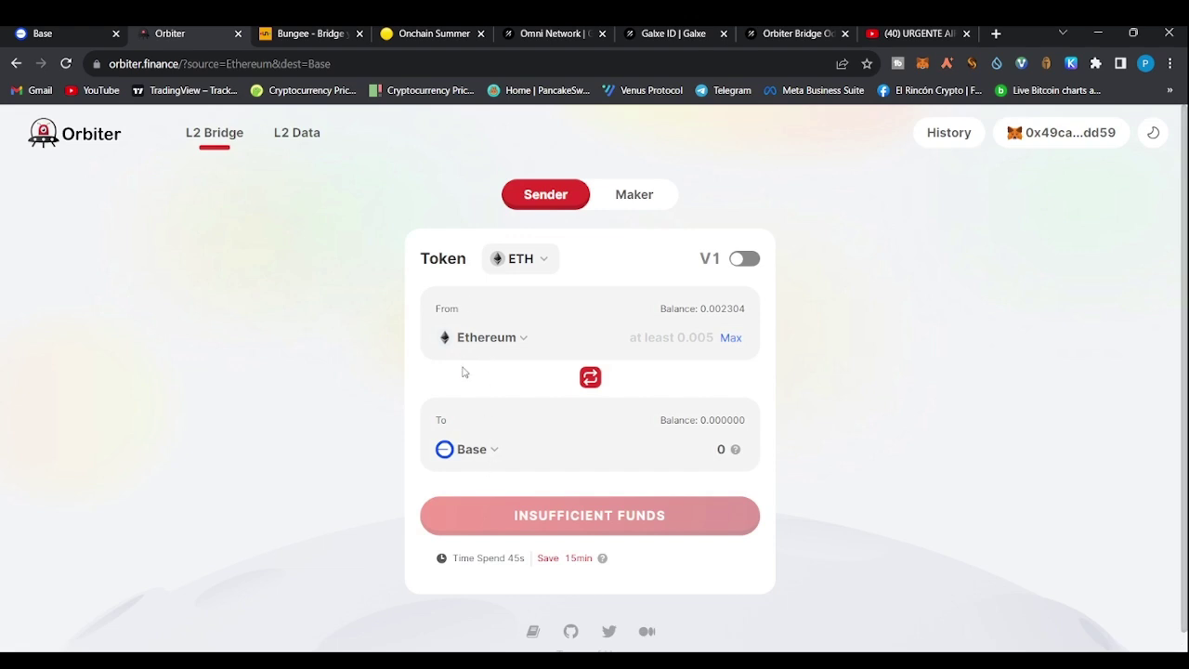
left_click(523, 339)
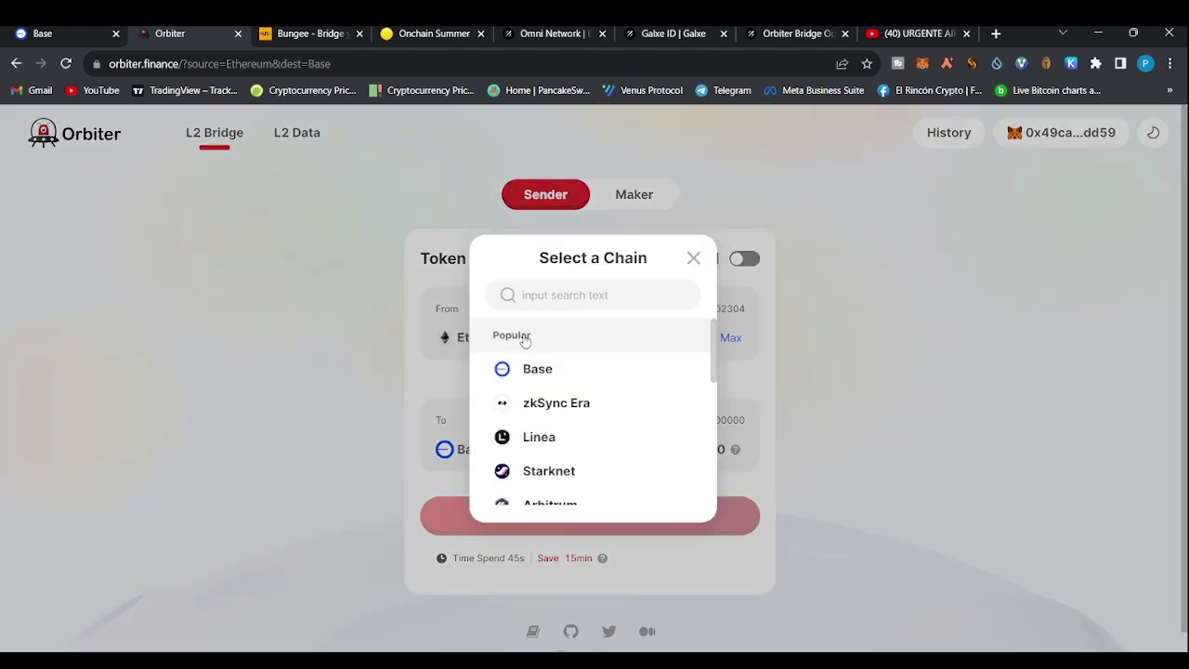
left_click(567, 410)
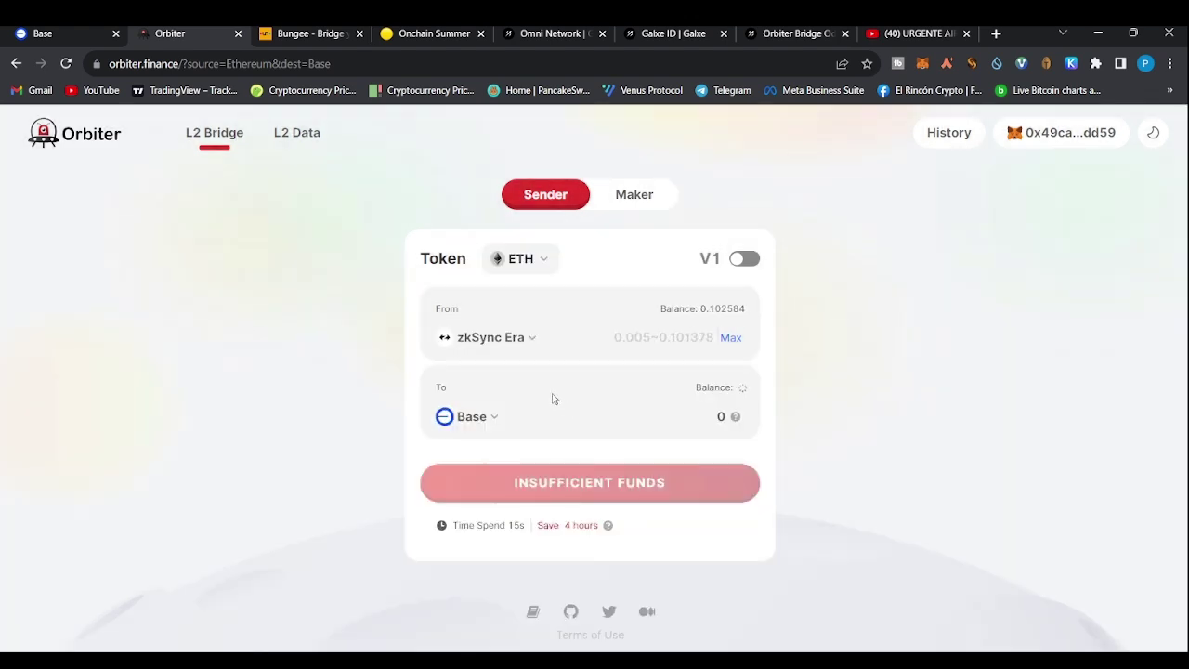
left_click(527, 341)
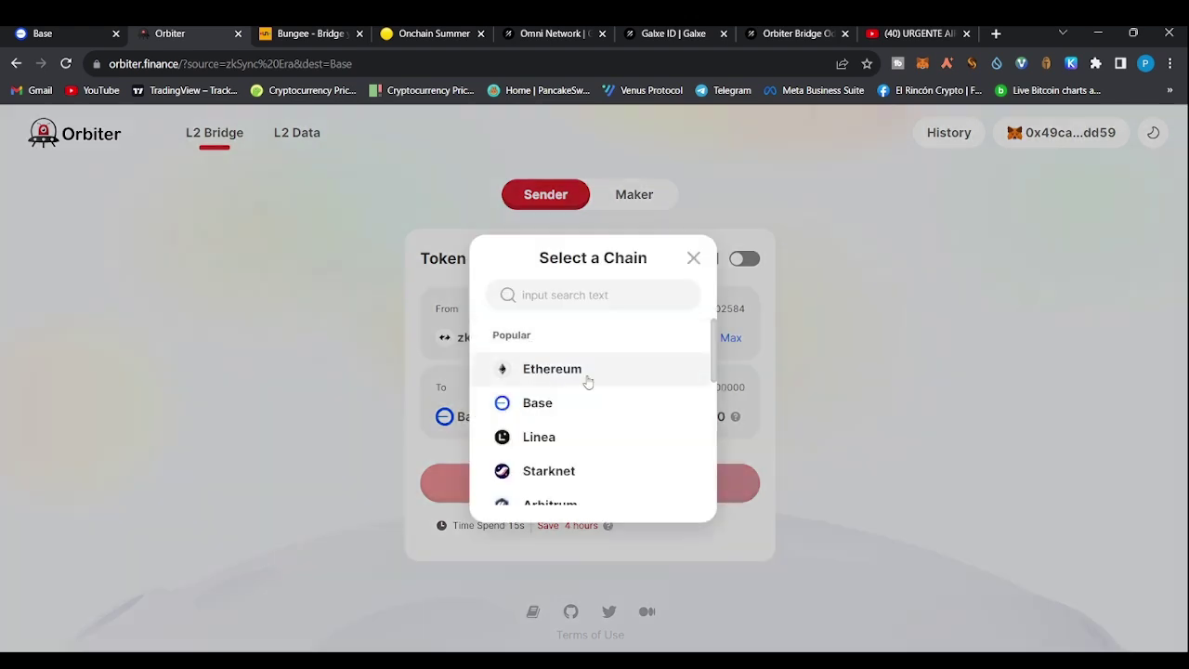
left_click(694, 258)
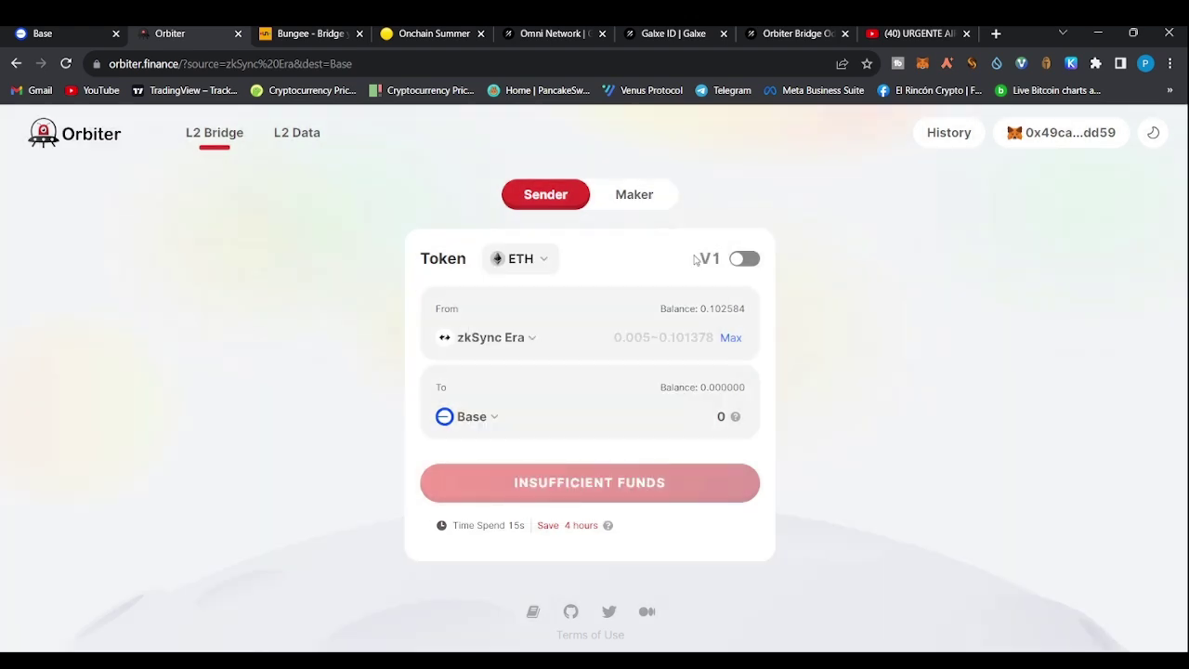
Step: Change the source chain of the ETH transfer to Linea
left_click(531, 343)
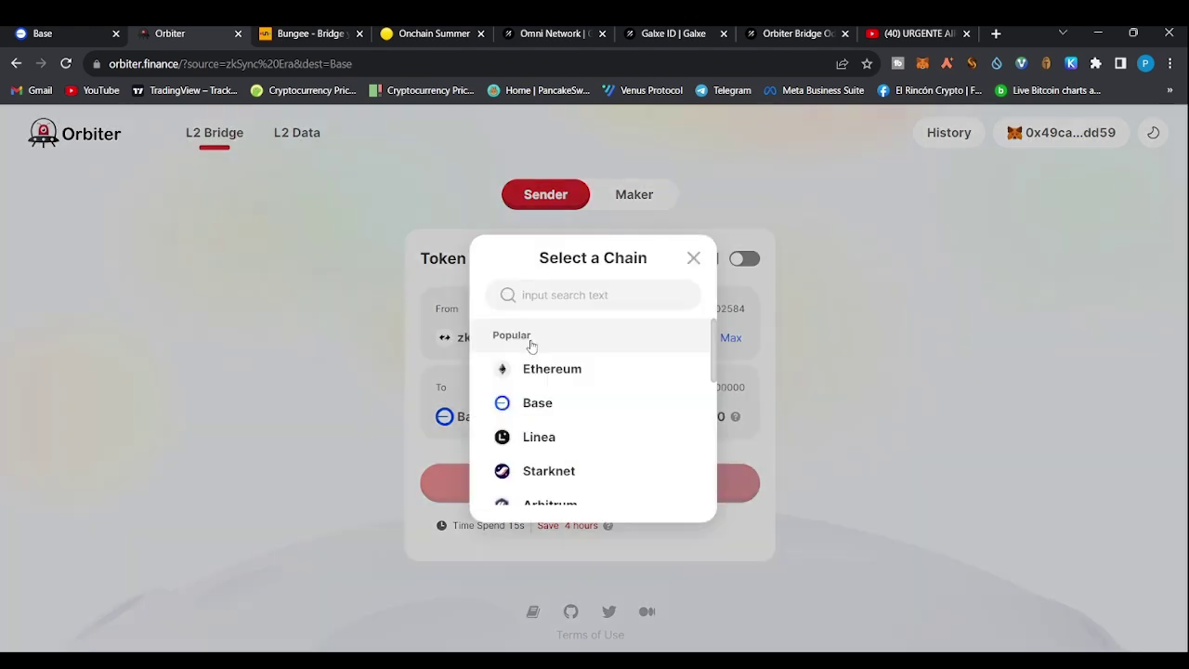
left_click(549, 444)
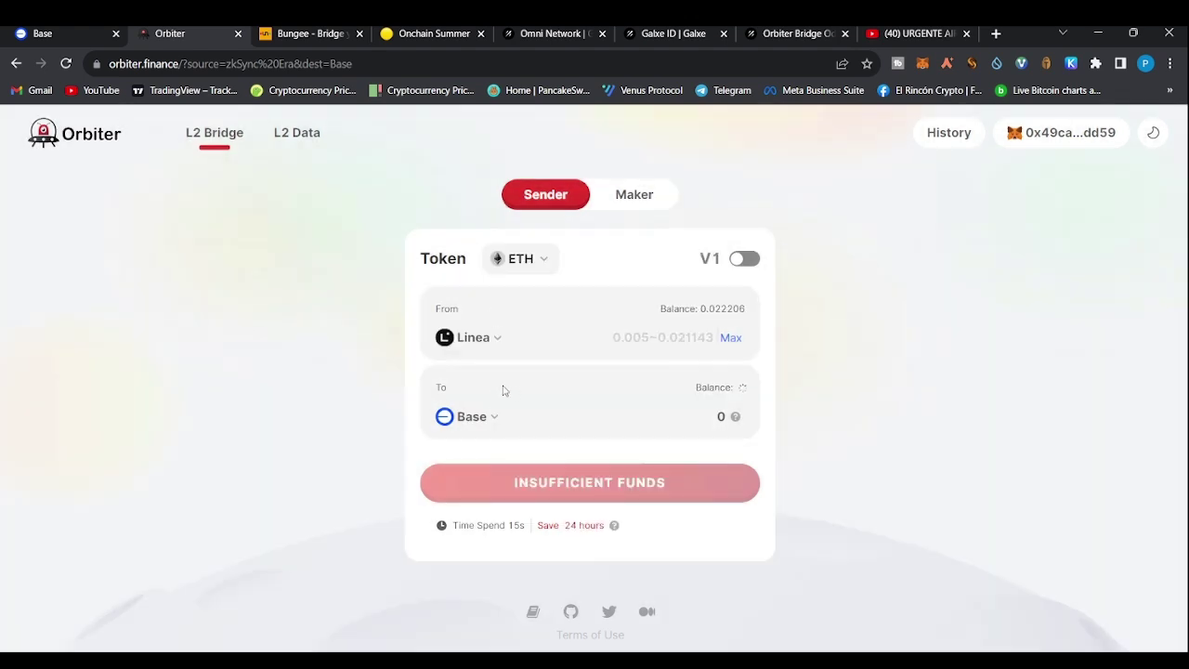
left_click(496, 339)
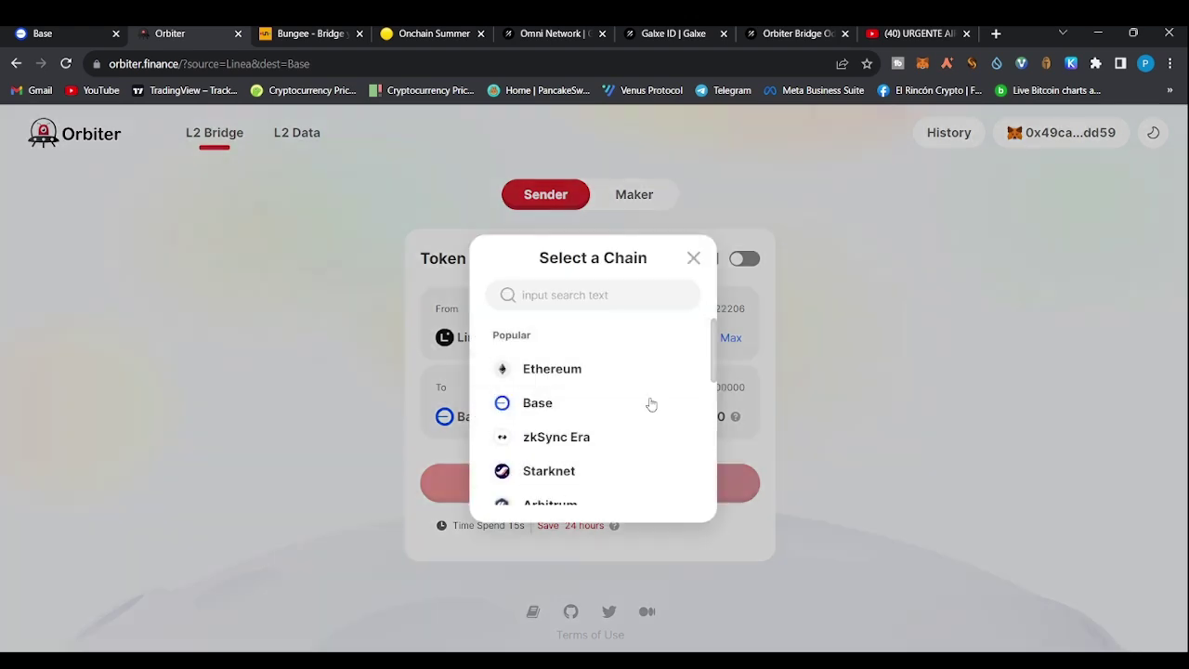
left_click(236, 430)
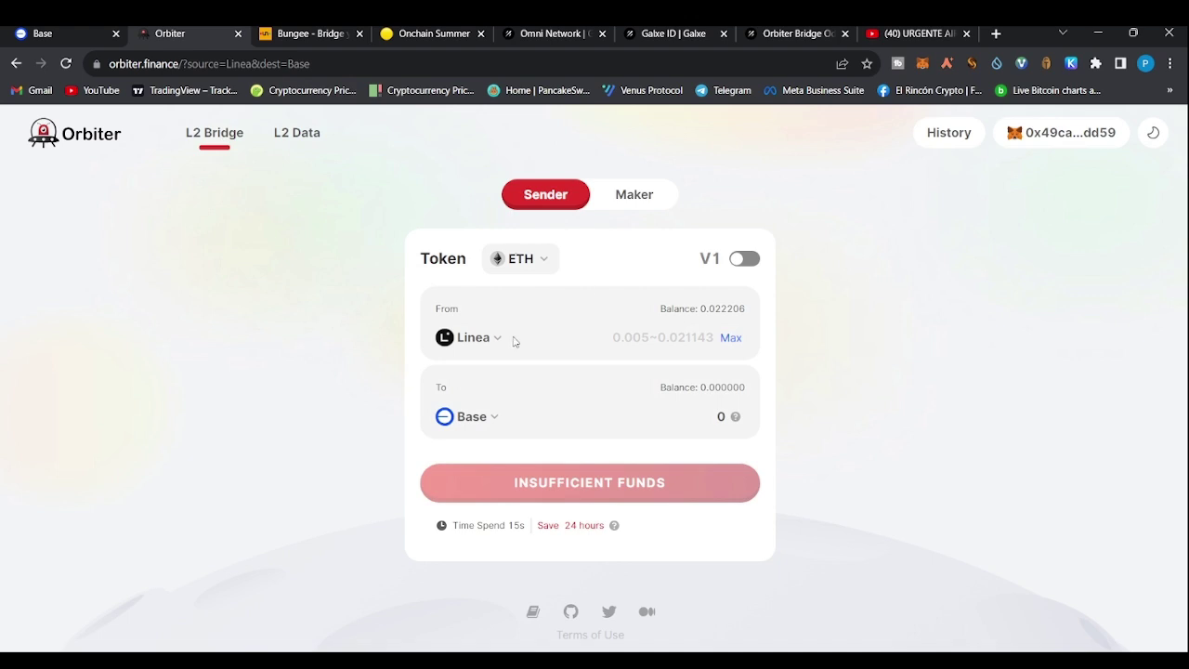
Step: Send the maximum 0.021143 ETH from Linea to Base, approving the wallet request and confirming the transfer
left_click(729, 342)
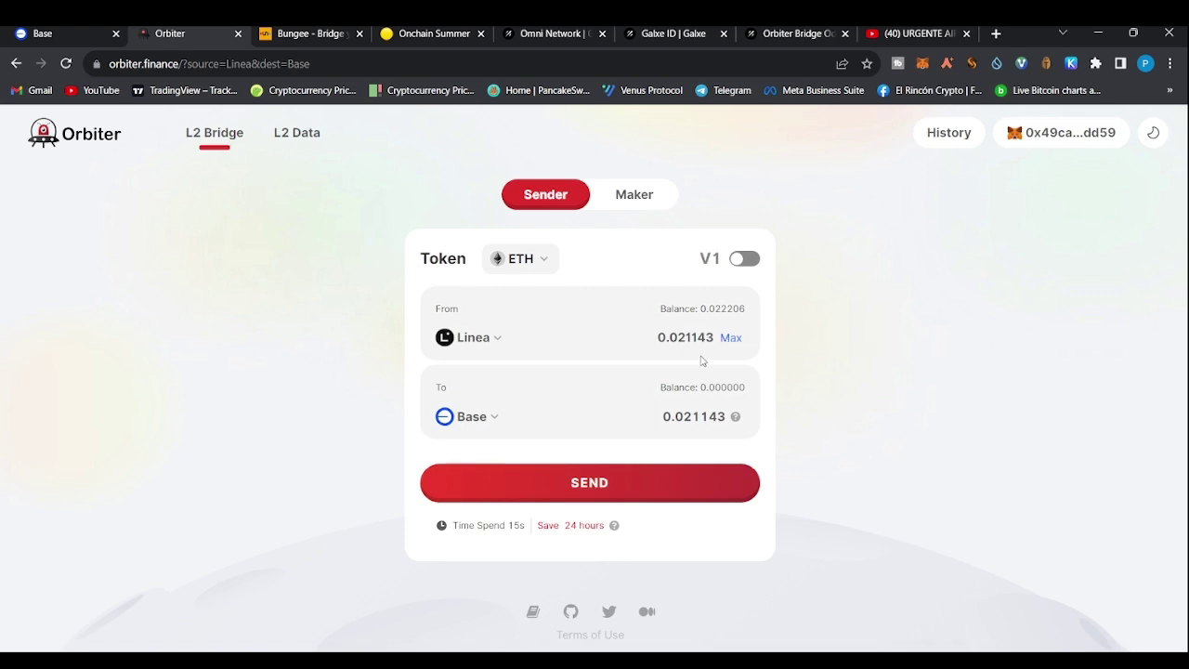
left_click(577, 491)
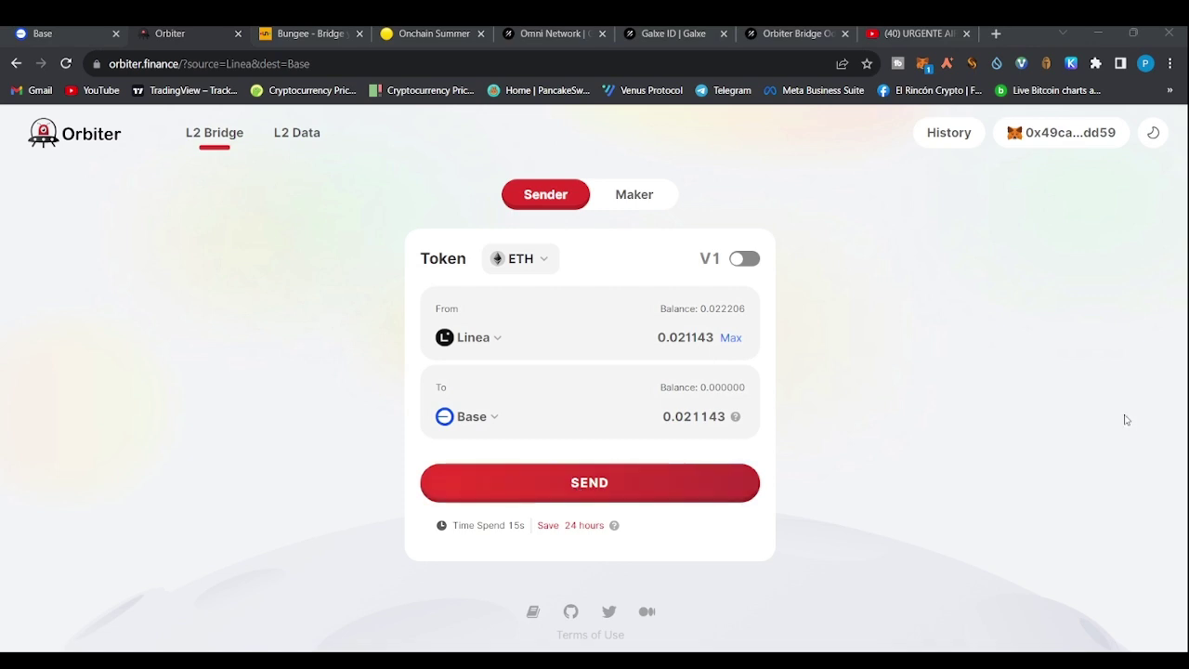
left_click(1115, 464)
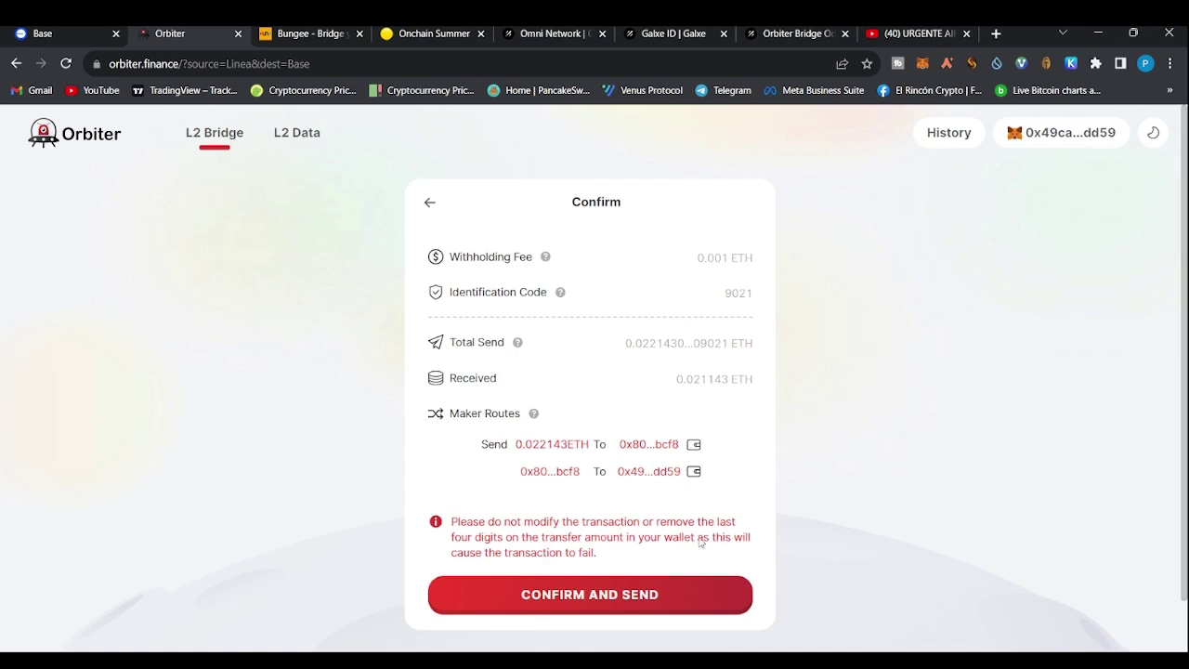
left_click(642, 595)
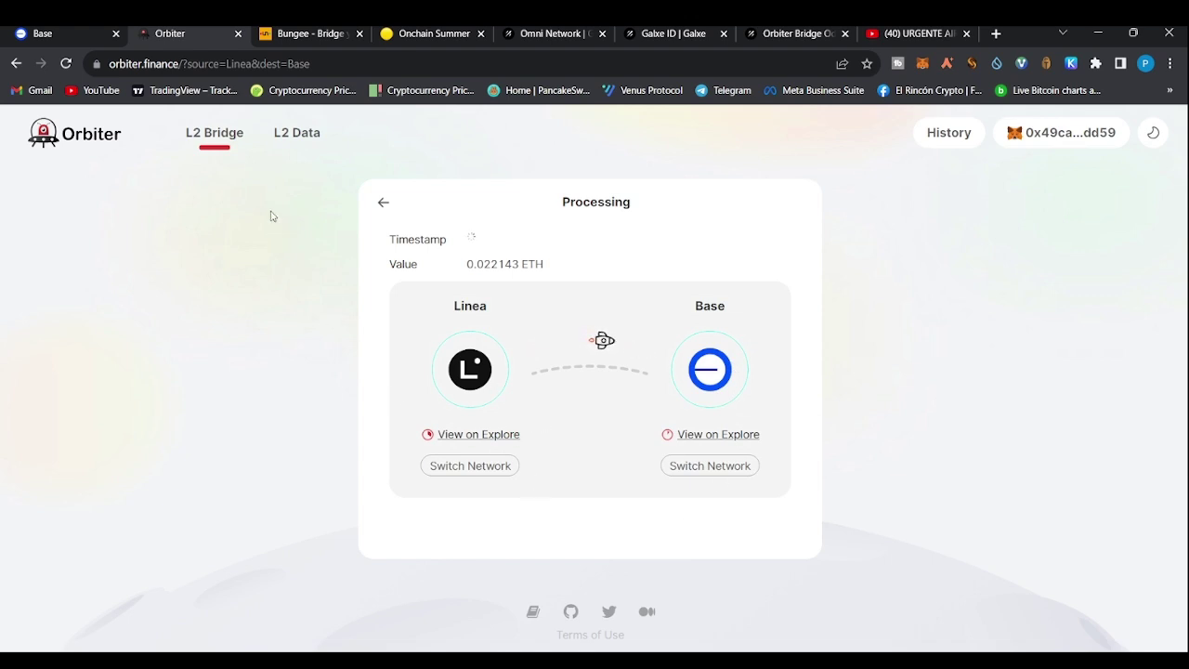
Step: Compare the Base bridge with the Orbiter and Bungee pages, and view the Base bridge's withdrawal form
left_click(67, 35)
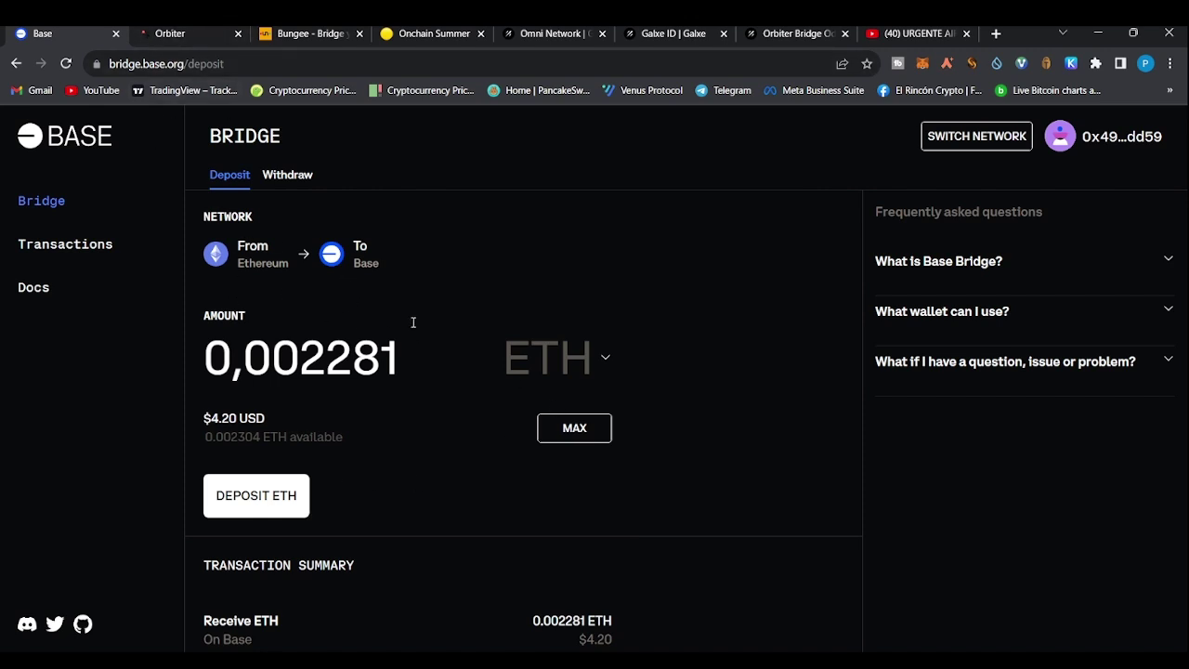
left_click(181, 33)
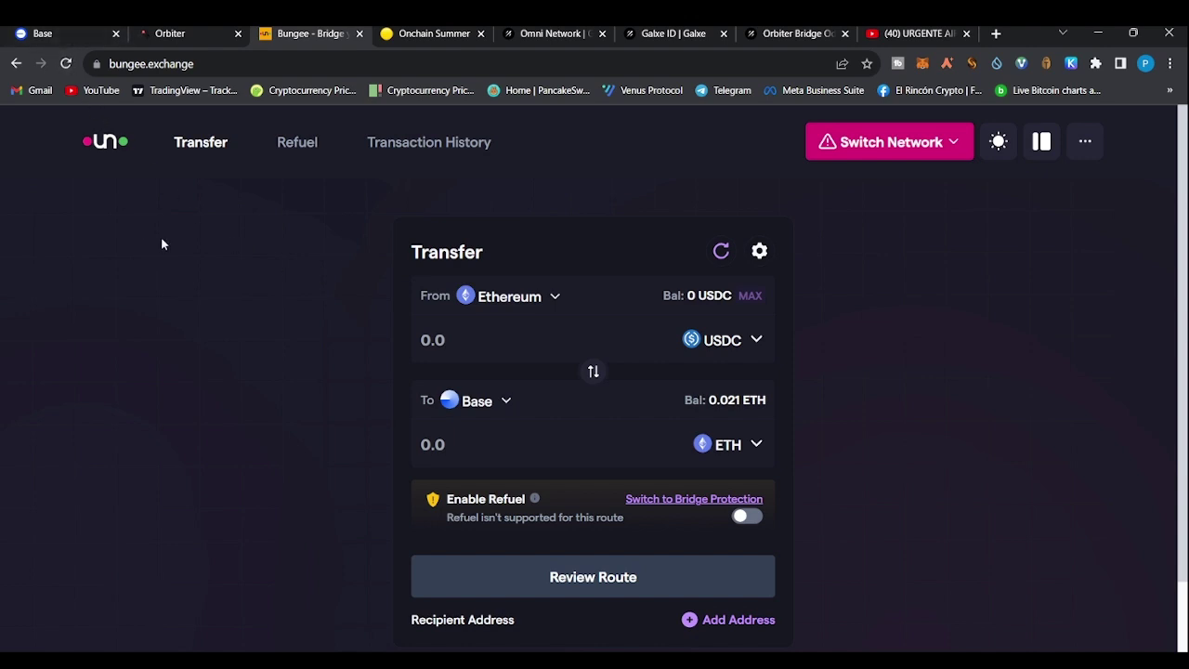
left_click(71, 33)
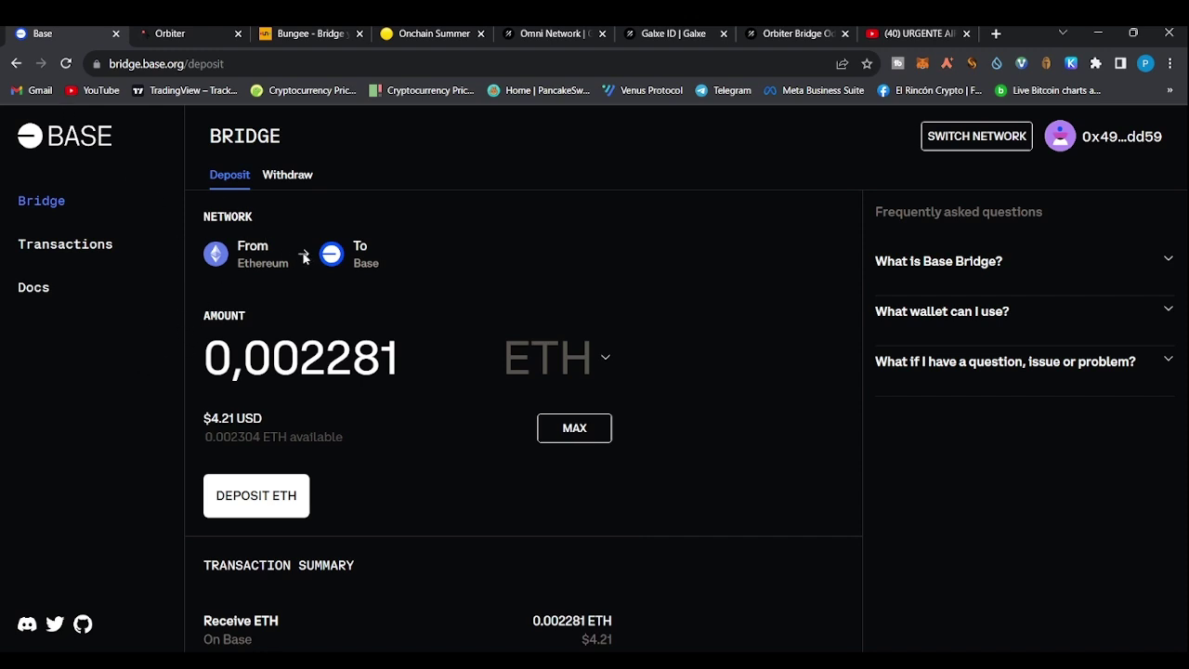
left_click(285, 177)
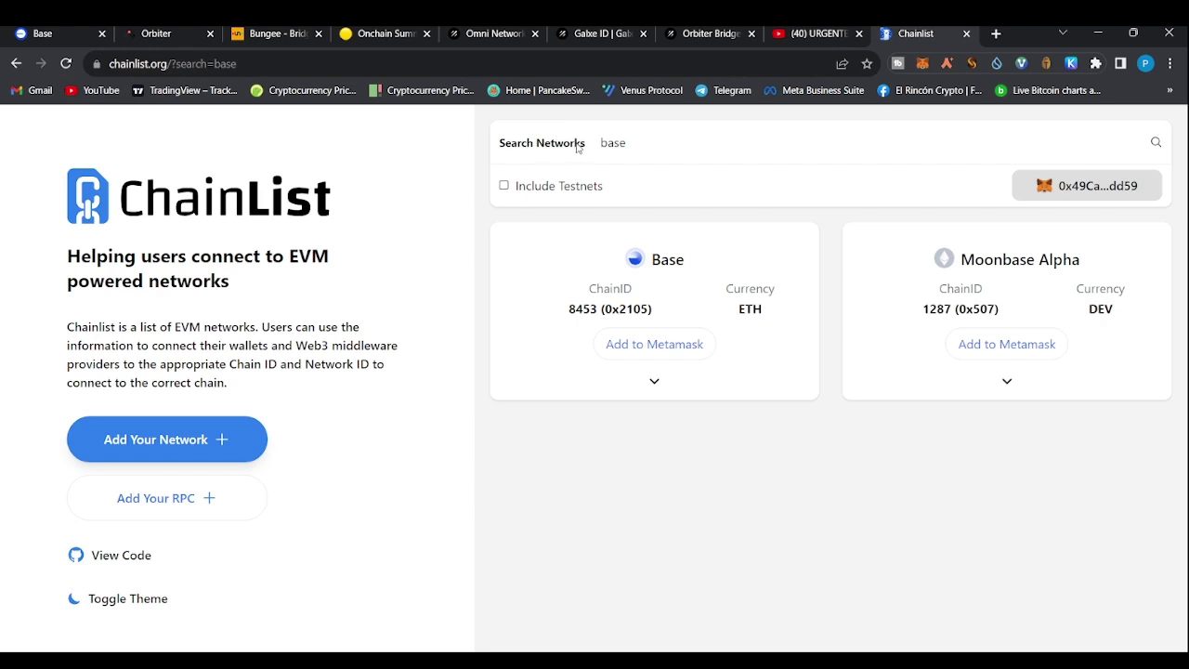
Step: On ChainList, add the Base network with chain ID 8453 from the "base" search to MetaMask
left_click(641, 145)
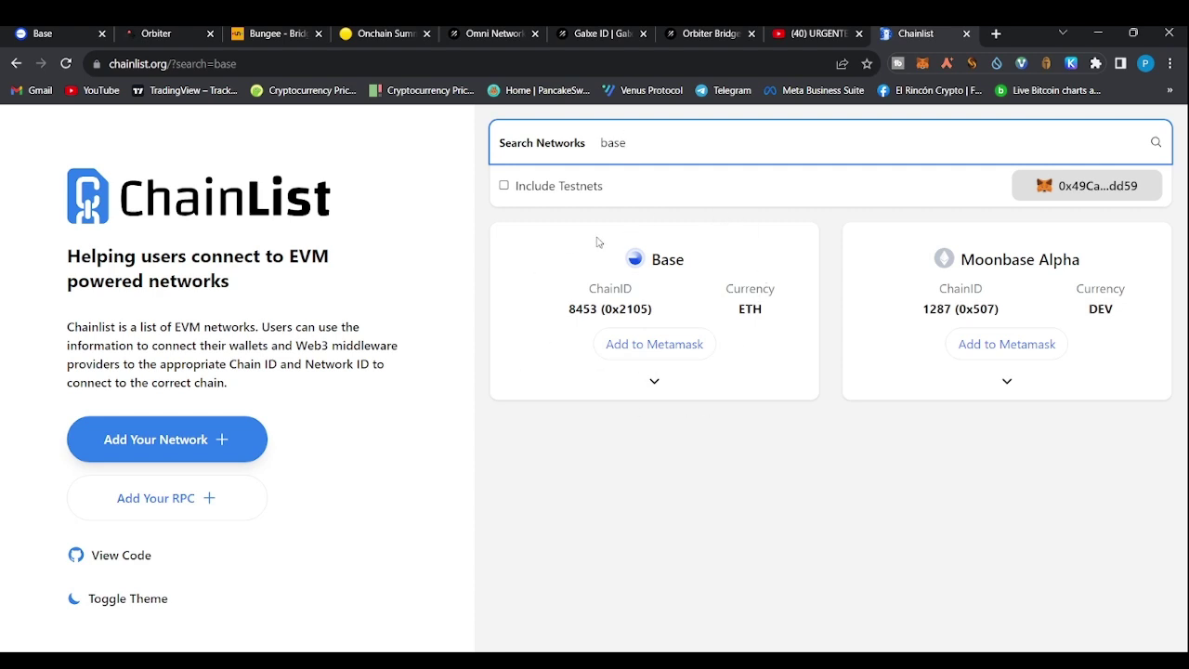
left_click(645, 351)
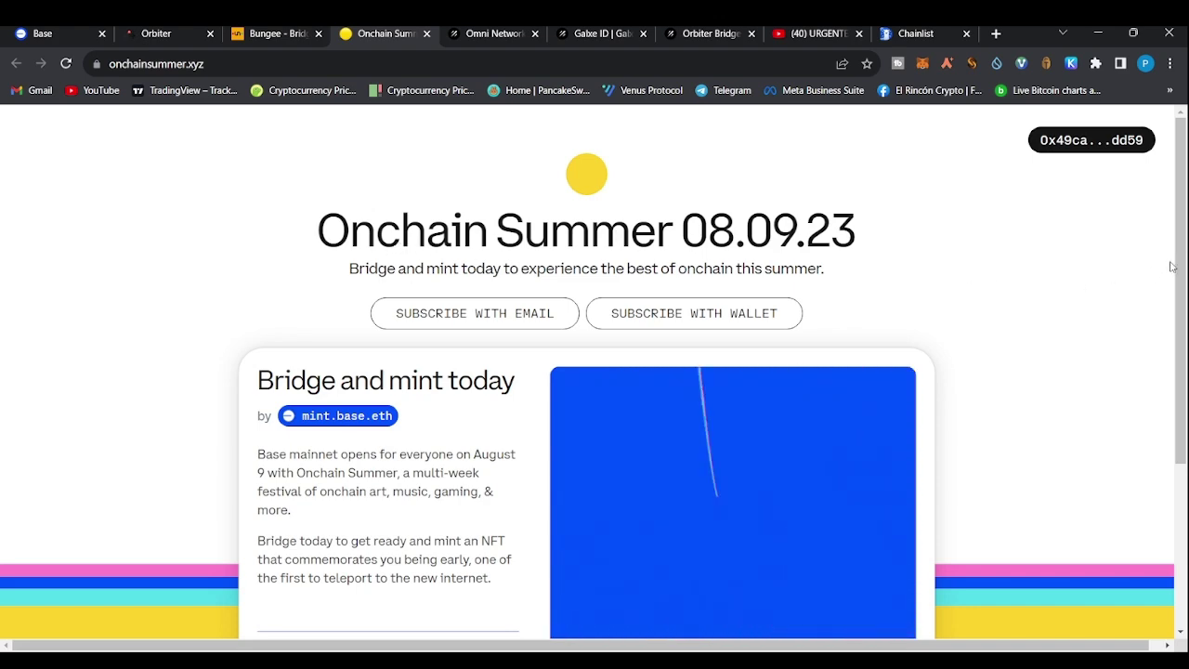
Step: Read the "Bridge and mint today" section on the Onchain Summer page
scroll(1182, 253, "down", 2)
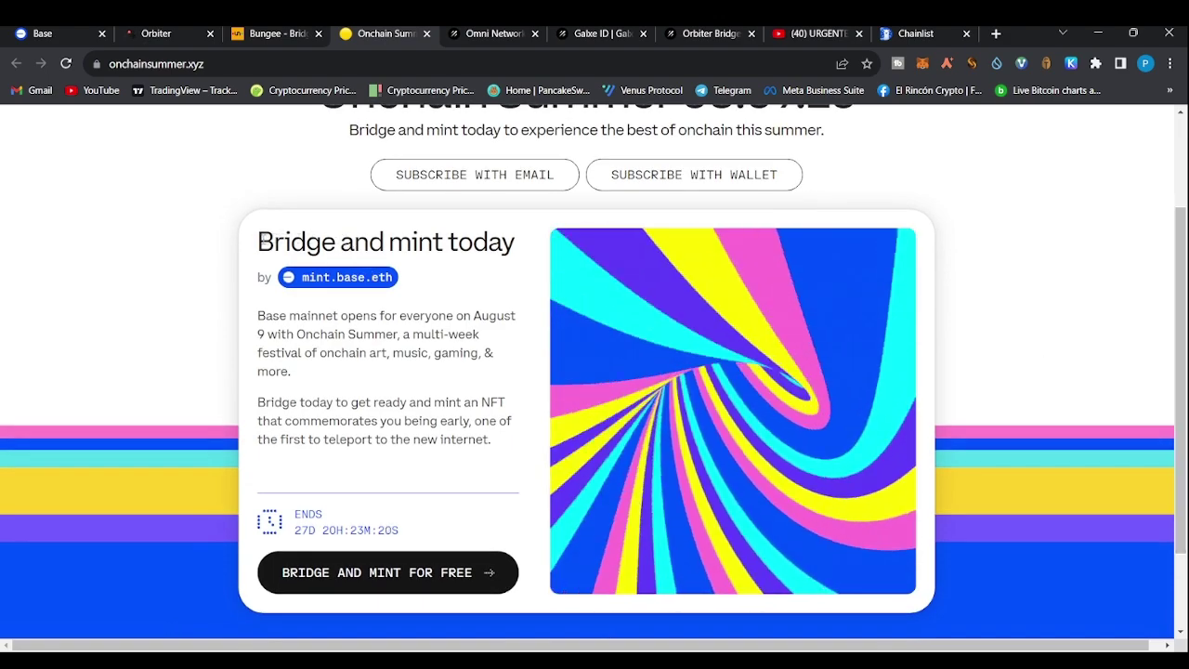
double_click(297, 242)
left_click_drag(296, 243, 518, 251)
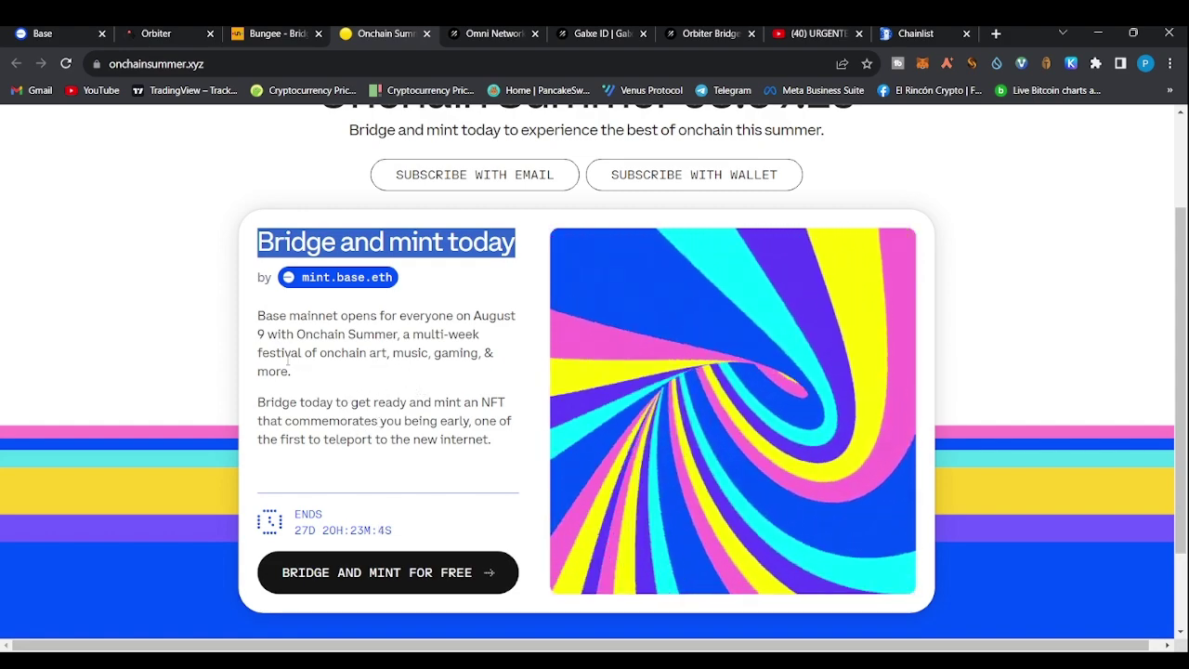
left_click(383, 378)
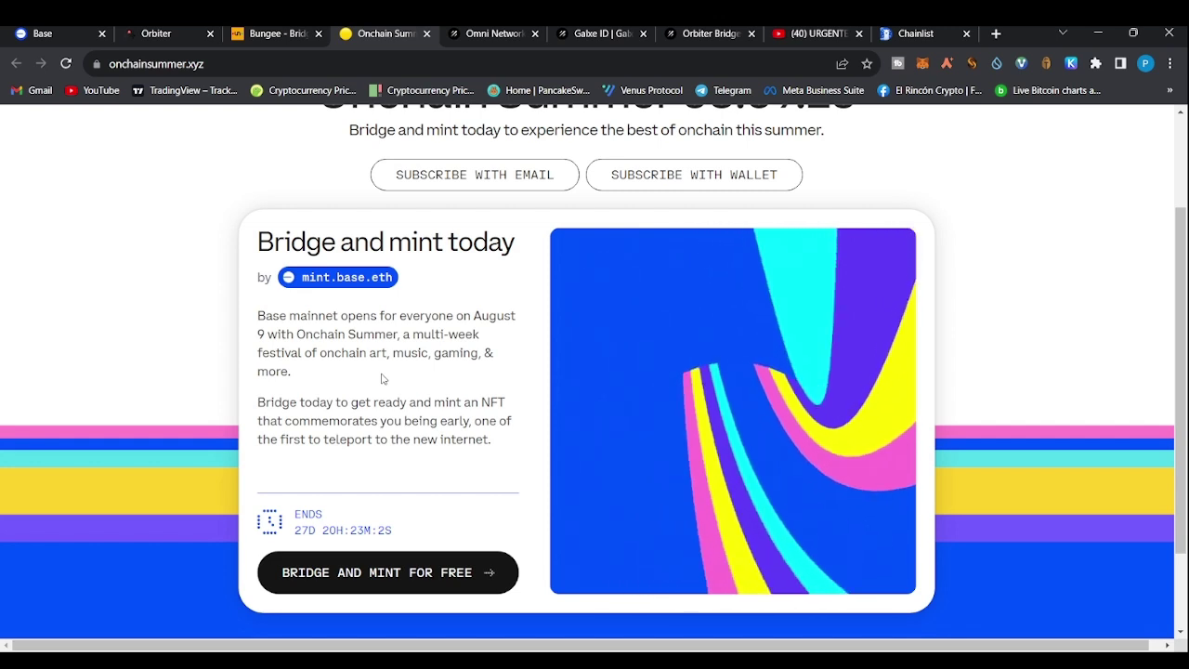